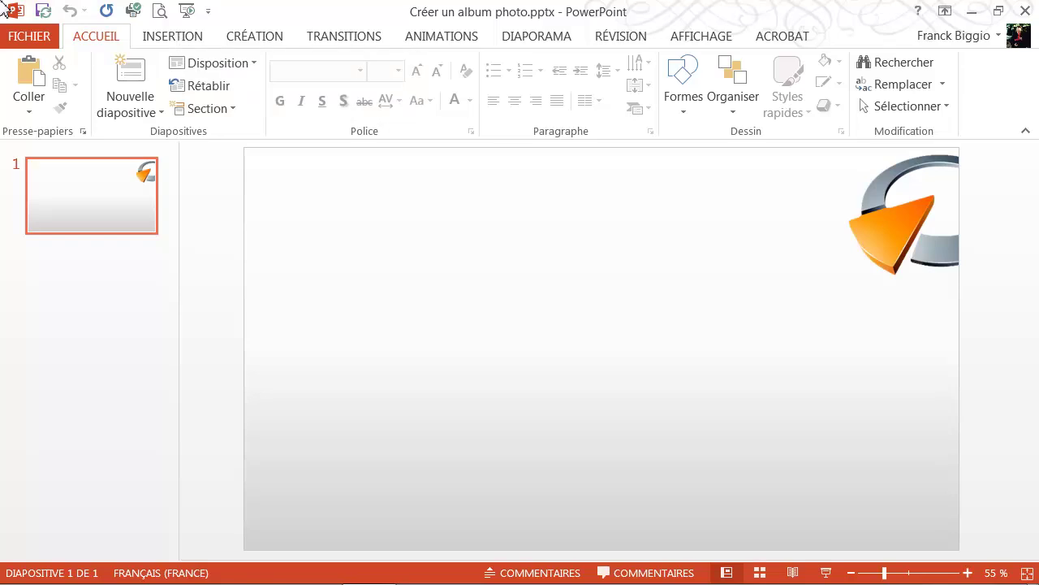
Open the Album photo dialog from the Insertion tab to begin a new album.
left_click(177, 39)
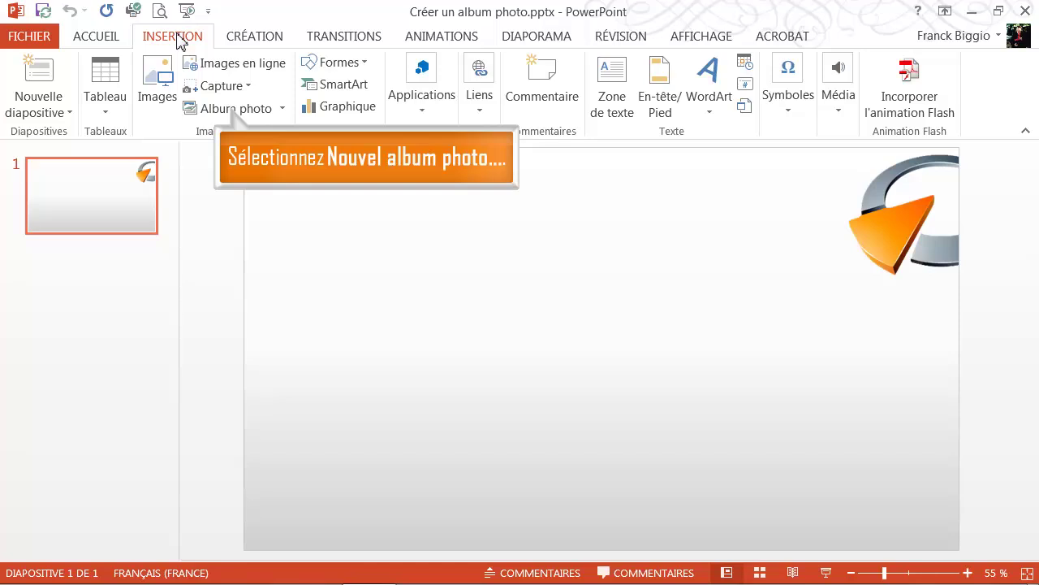
left_click(232, 108)
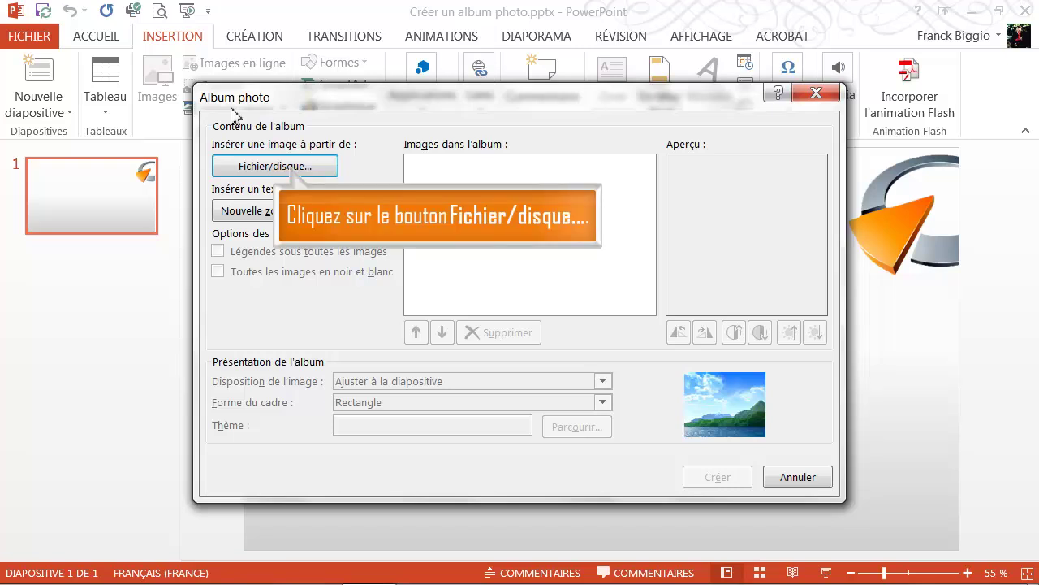
left_click(290, 166)
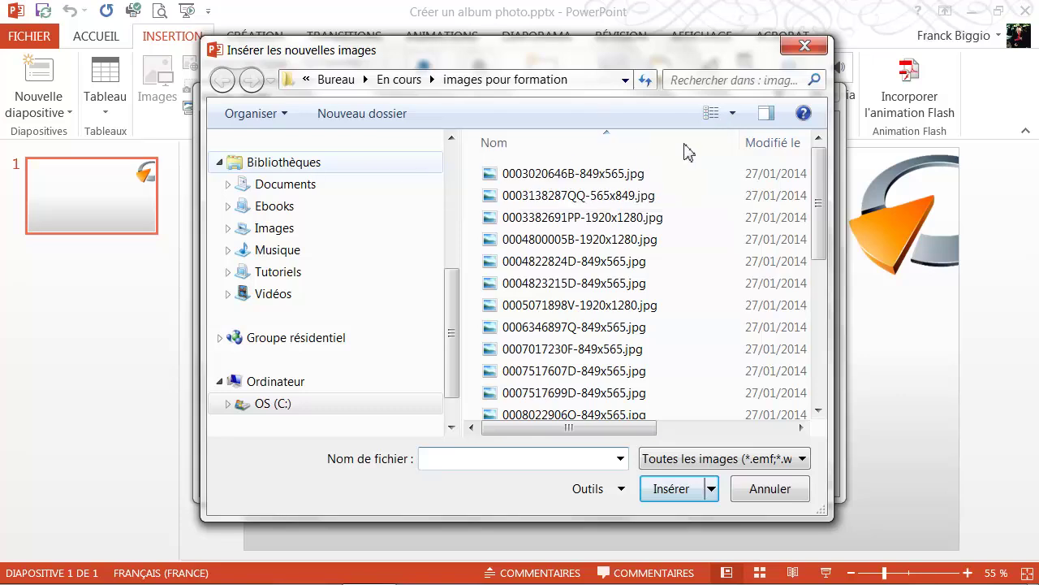
left_click(733, 115)
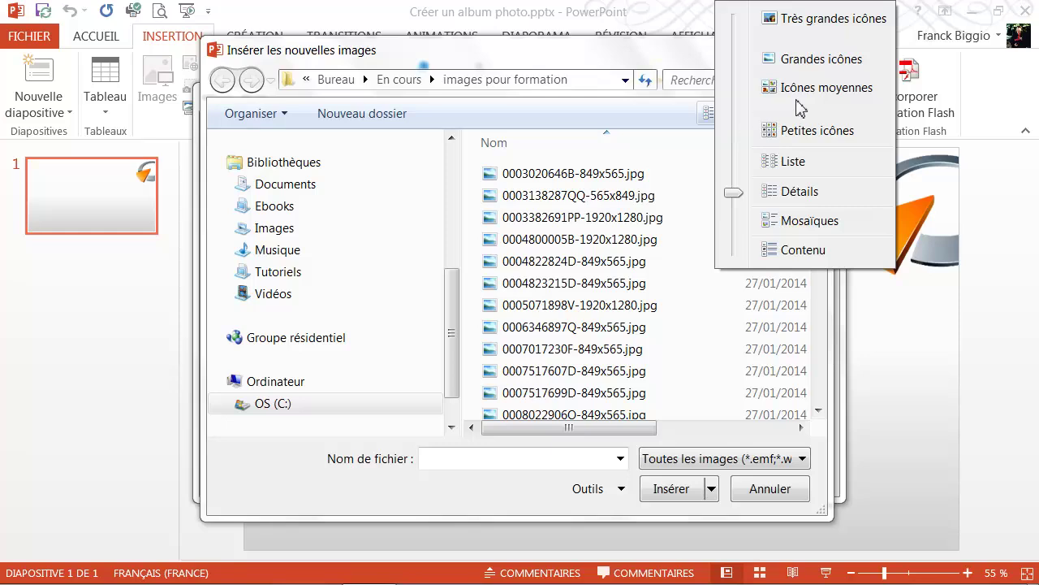
left_click(767, 86)
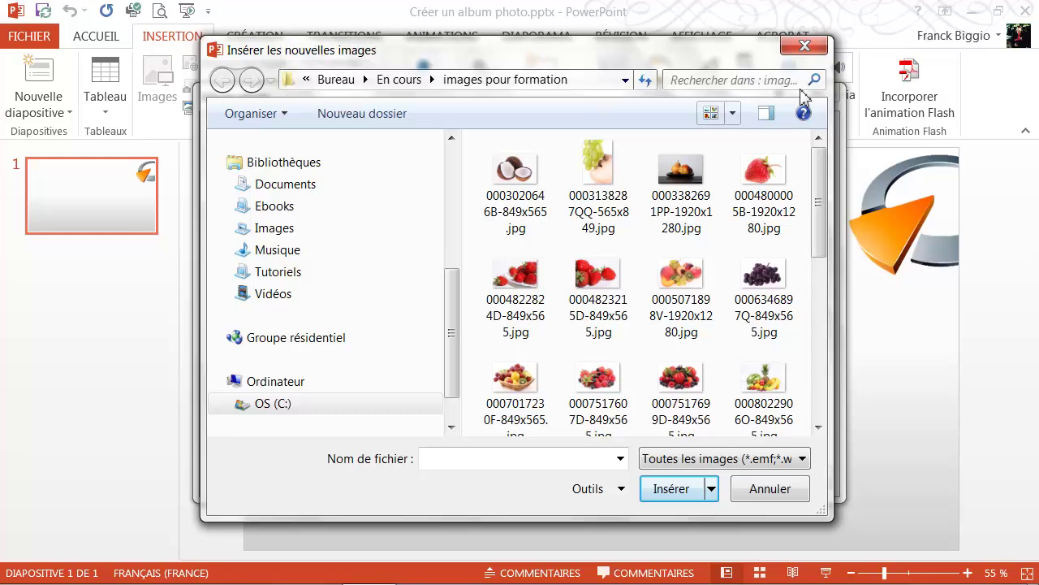
left_click(753, 173)
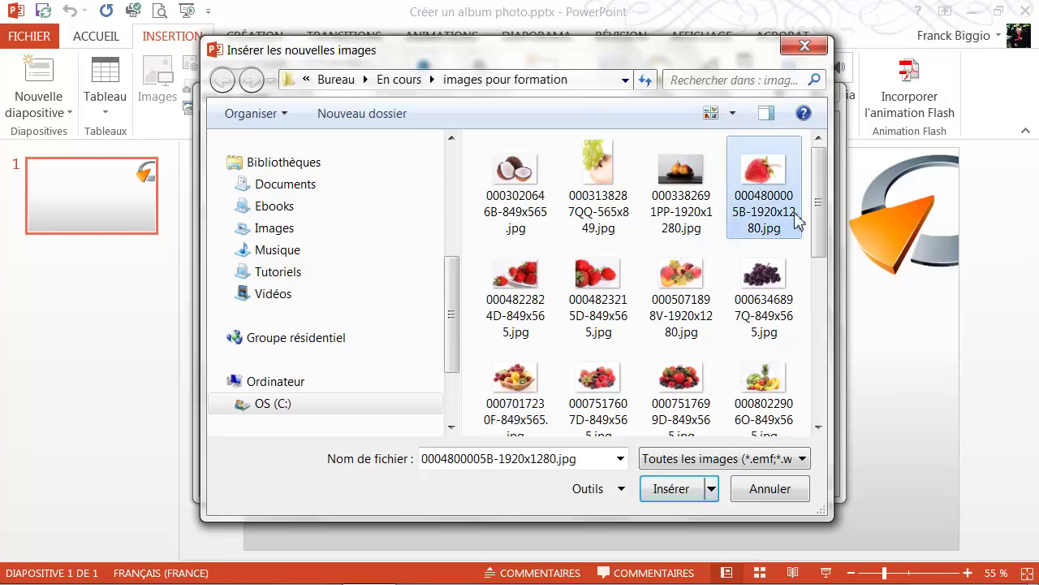
scroll(824, 410, "down", 2)
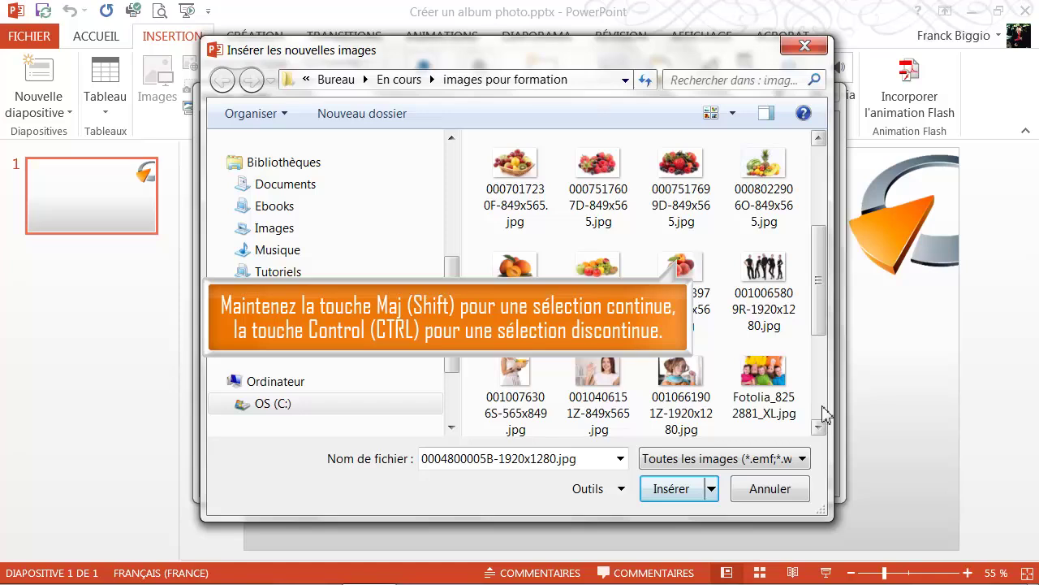
left_click(681, 268, "shift")
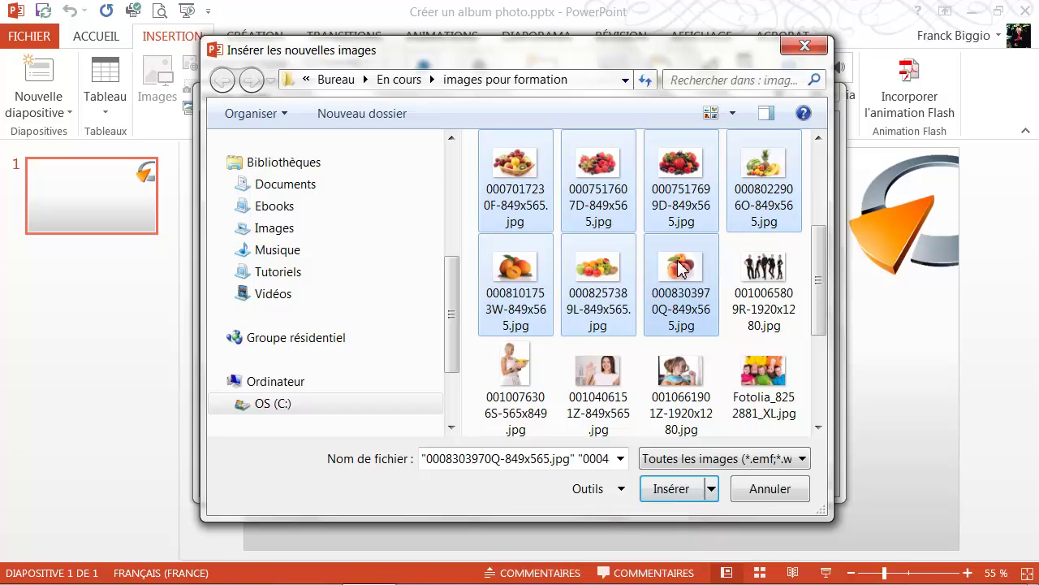
left_click(682, 489)
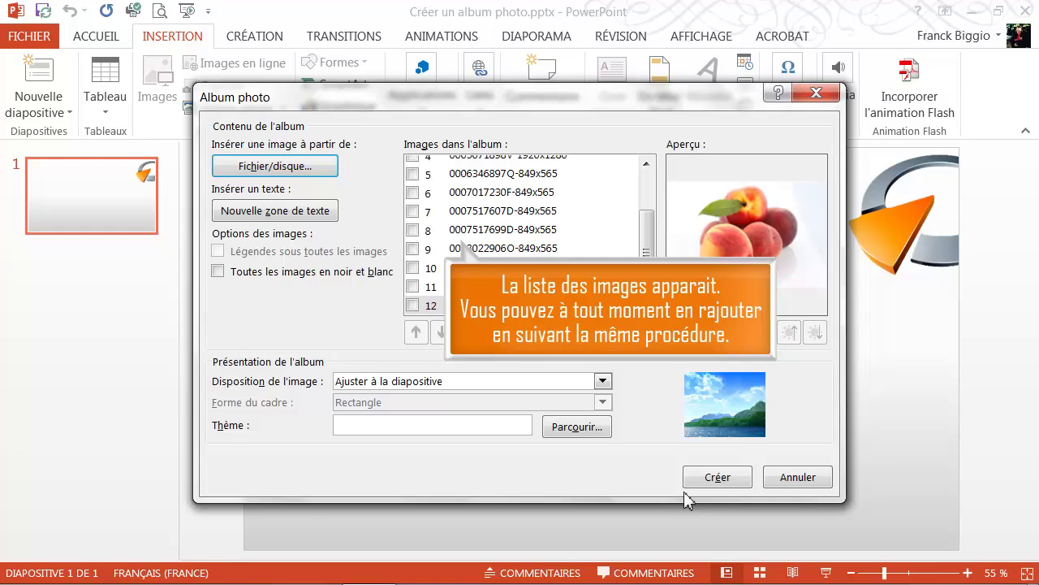
left_click(649, 191)
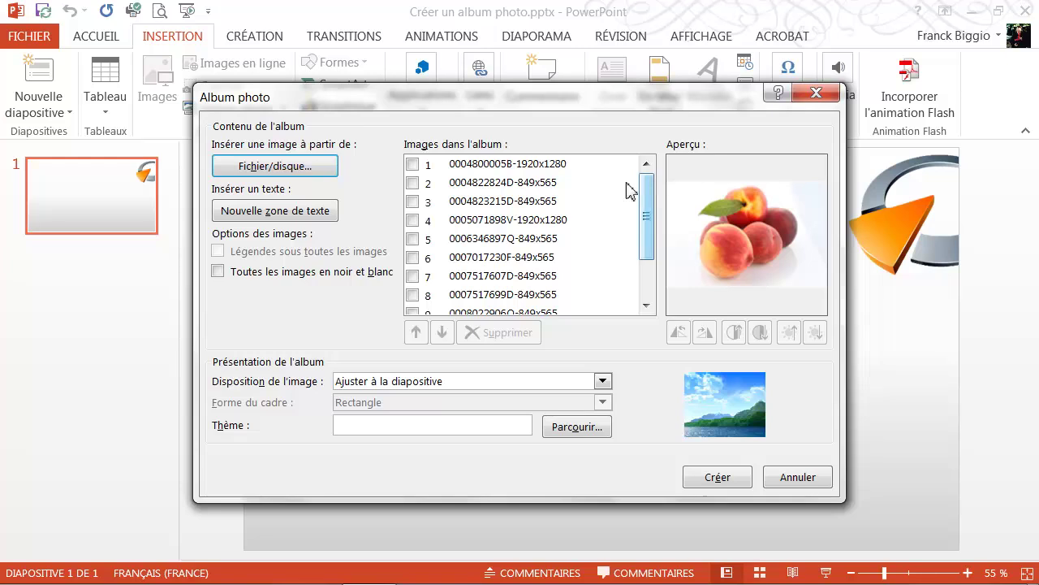
left_click(412, 165)
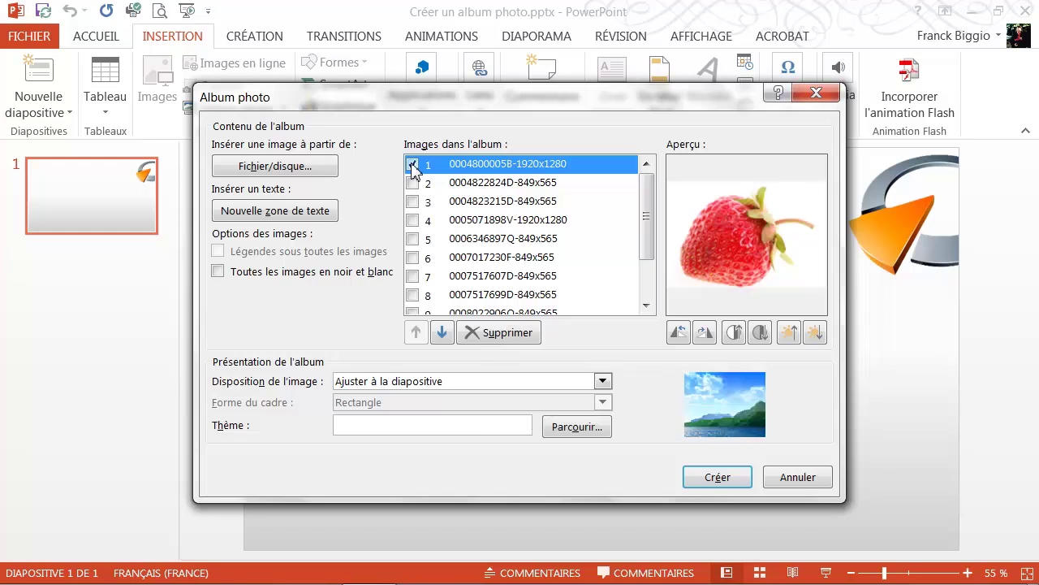
left_click(489, 335)
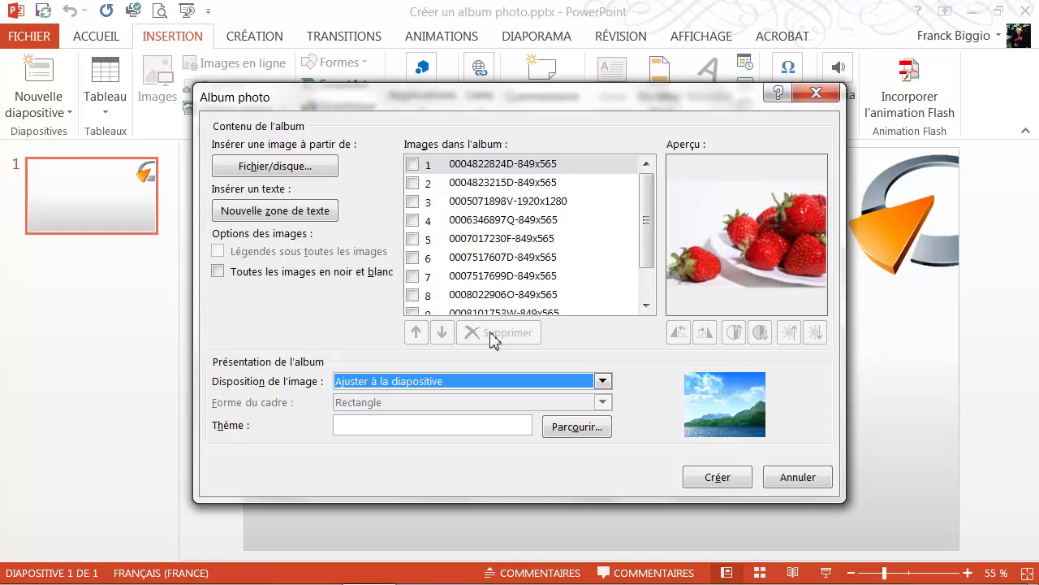
left_click(413, 165)
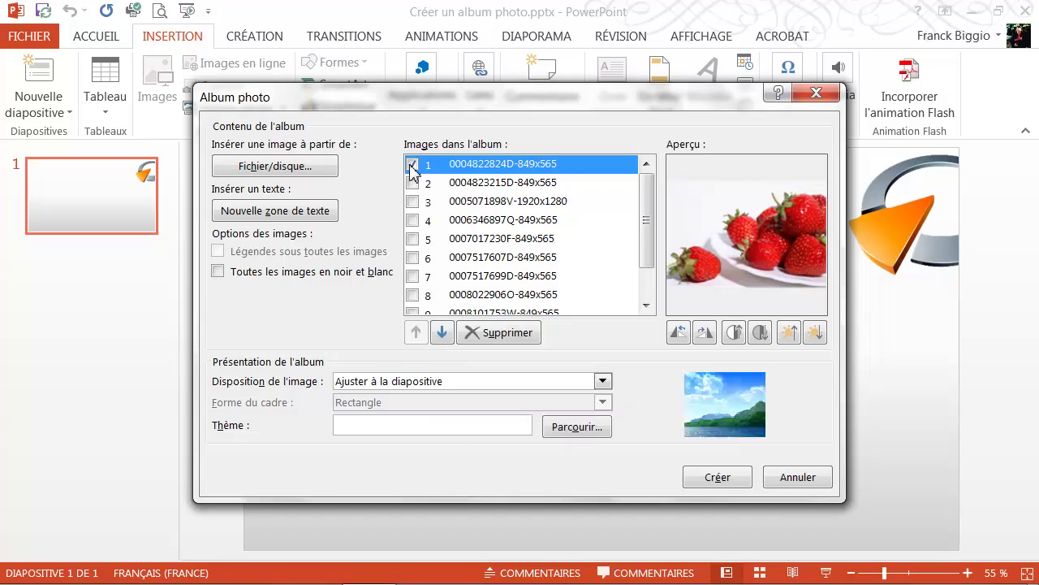
left_click(443, 334)
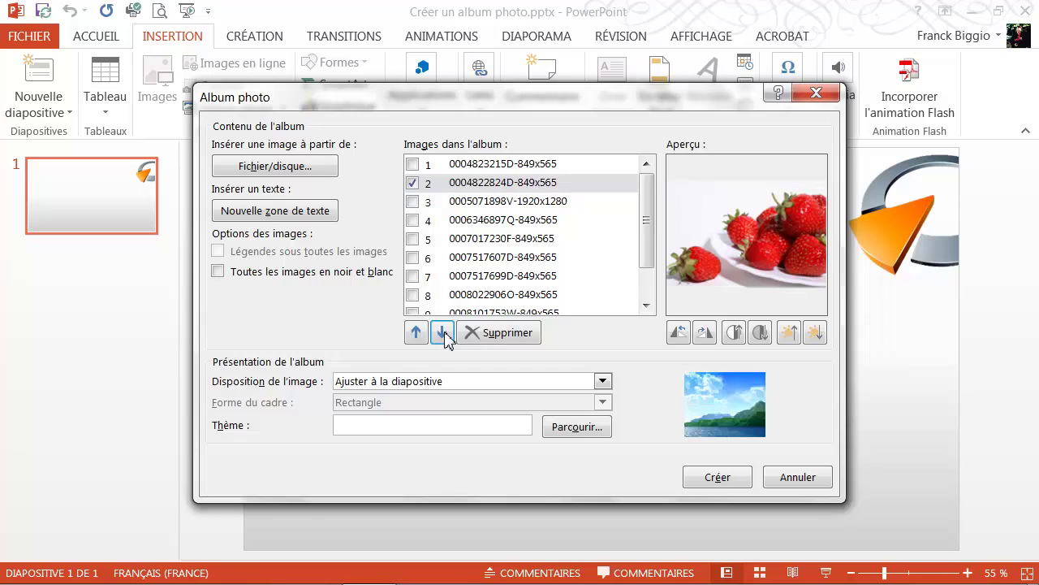
Rotate the strawberry-plate photo a full turn back to normal, then add a text box after it.
left_click(706, 332)
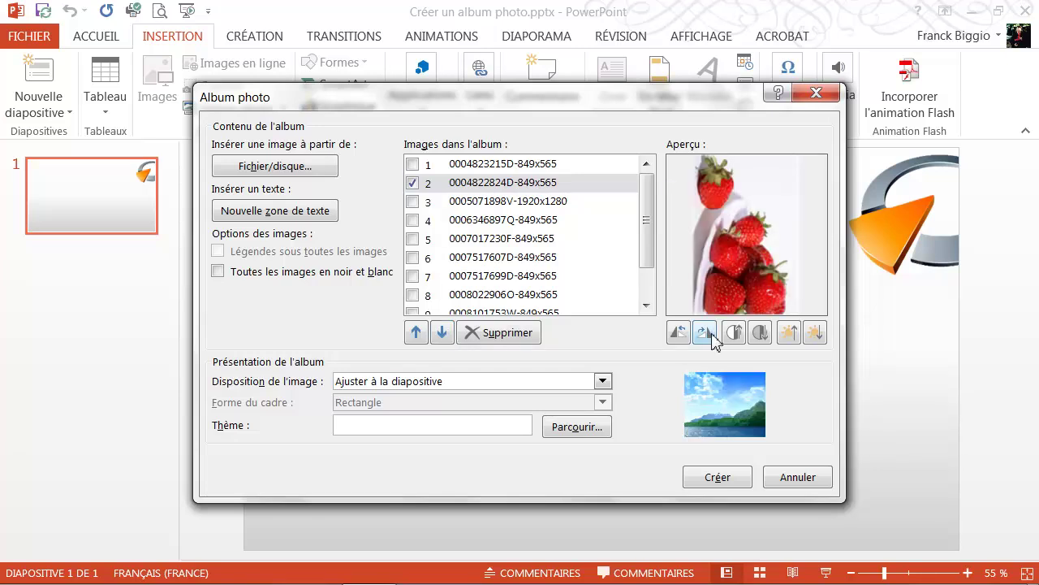
left_click(706, 333)
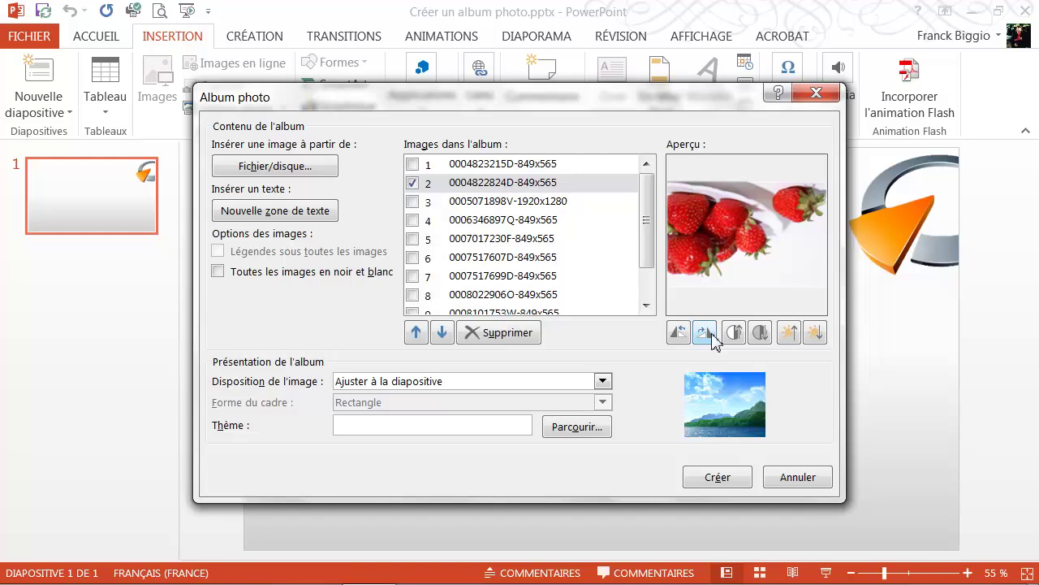
left_click(706, 333)
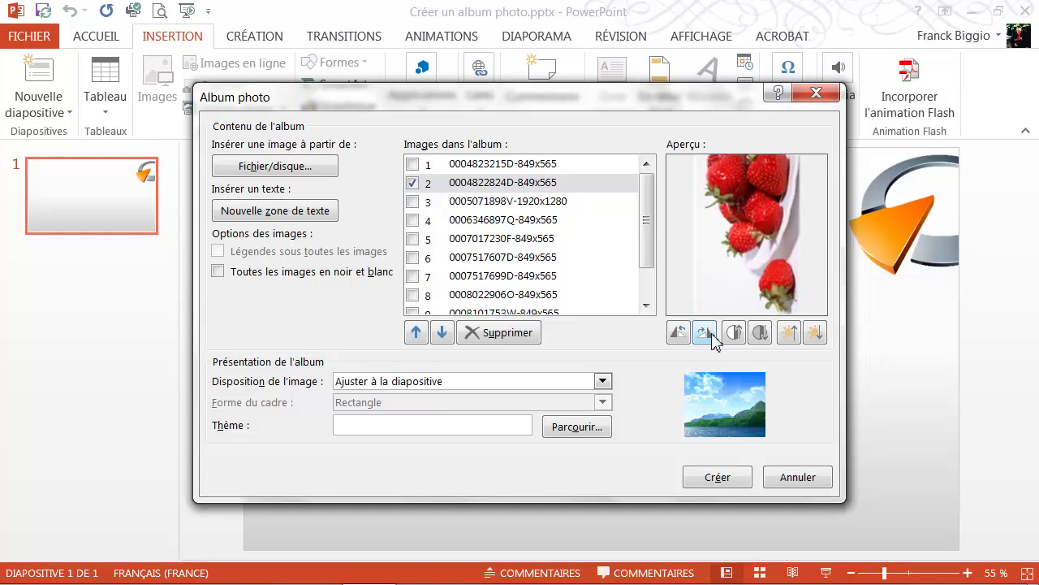
left_click(705, 333)
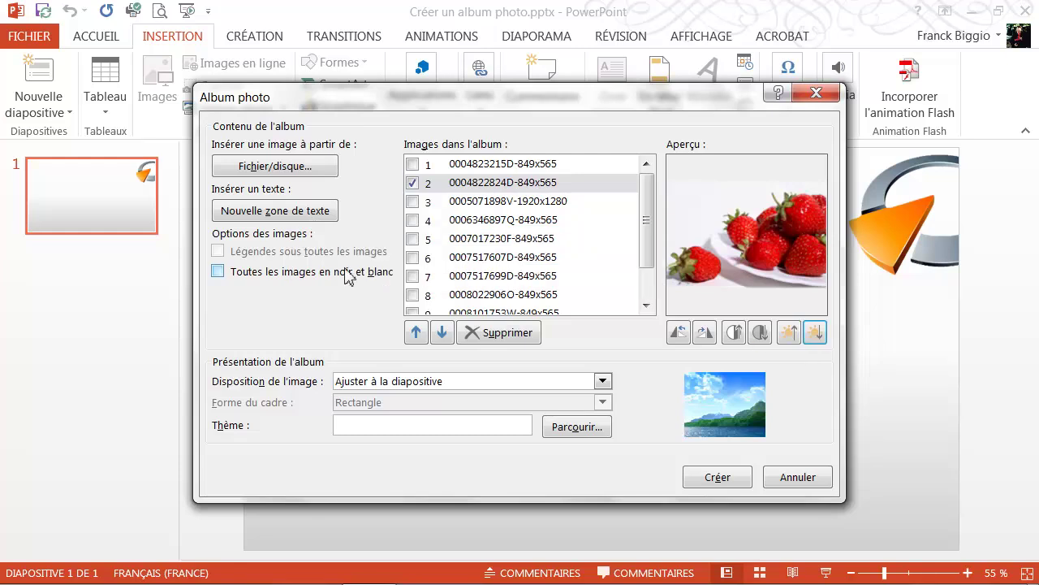
left_click(308, 212)
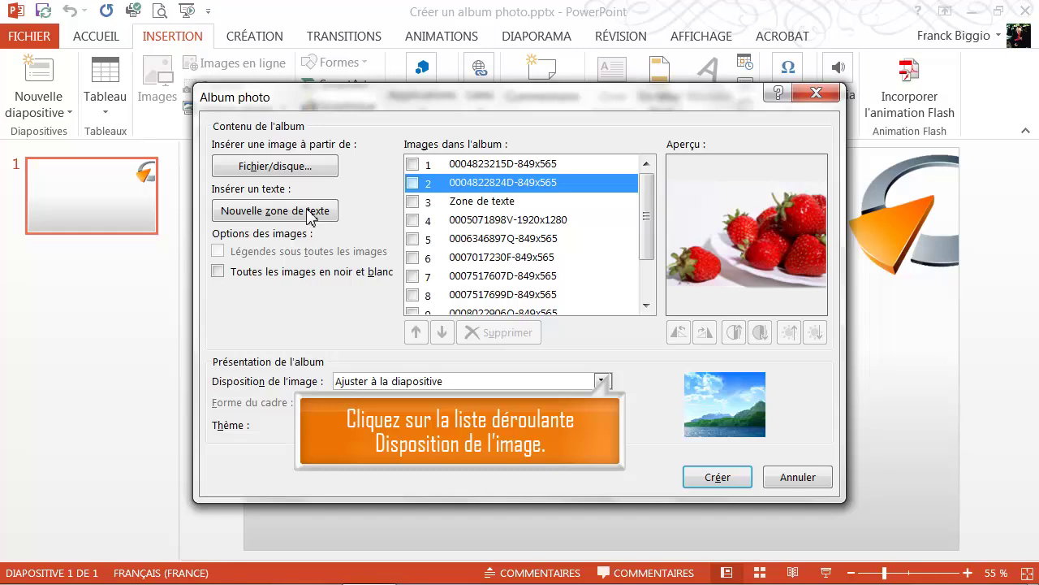
Set the album's picture layout to 1 image per slide.
left_click(597, 381)
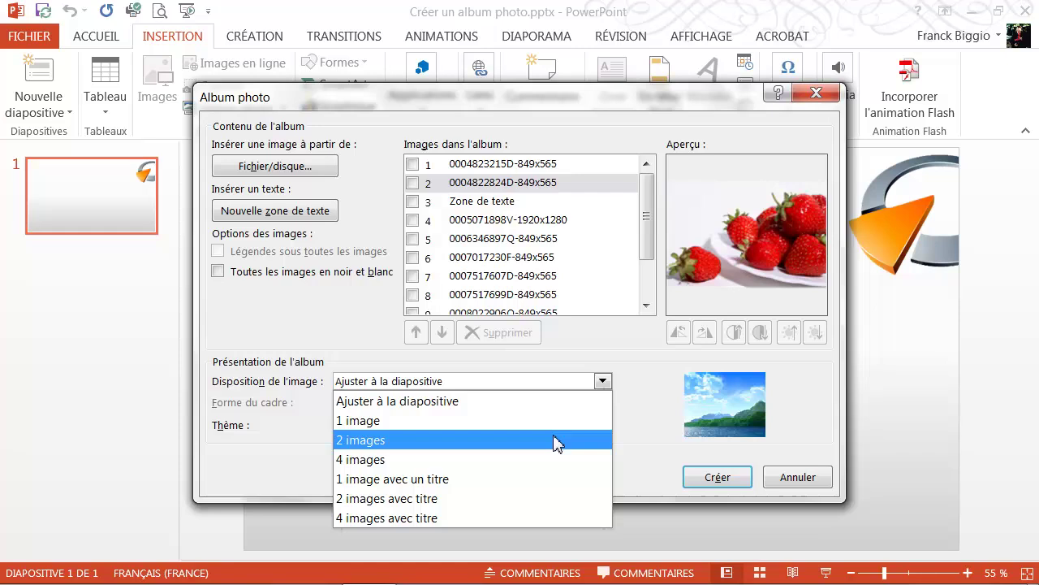
left_click(564, 423)
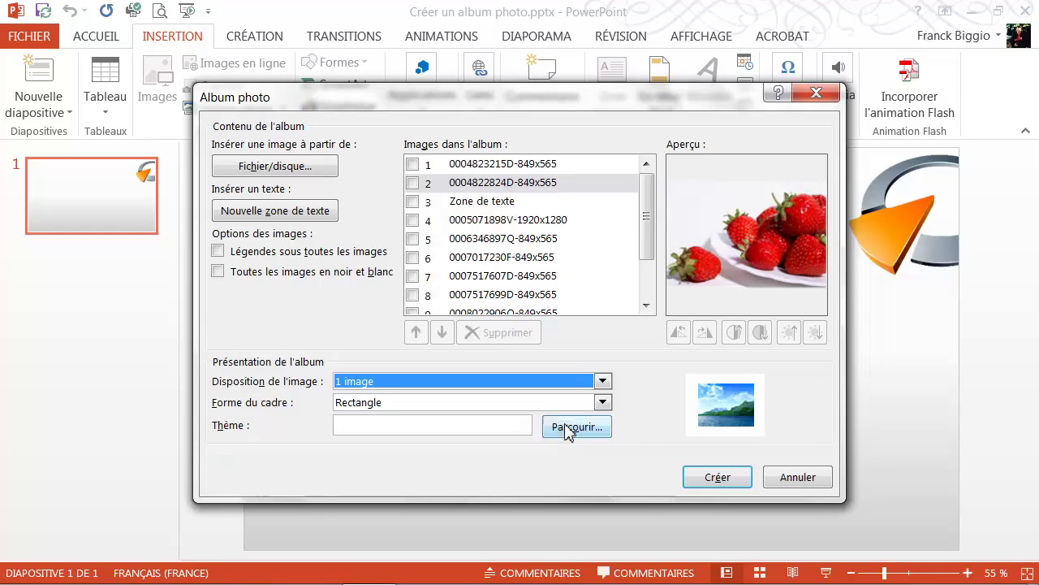
Choose Rectangle ombré centré as the album's frame shape.
left_click(609, 405)
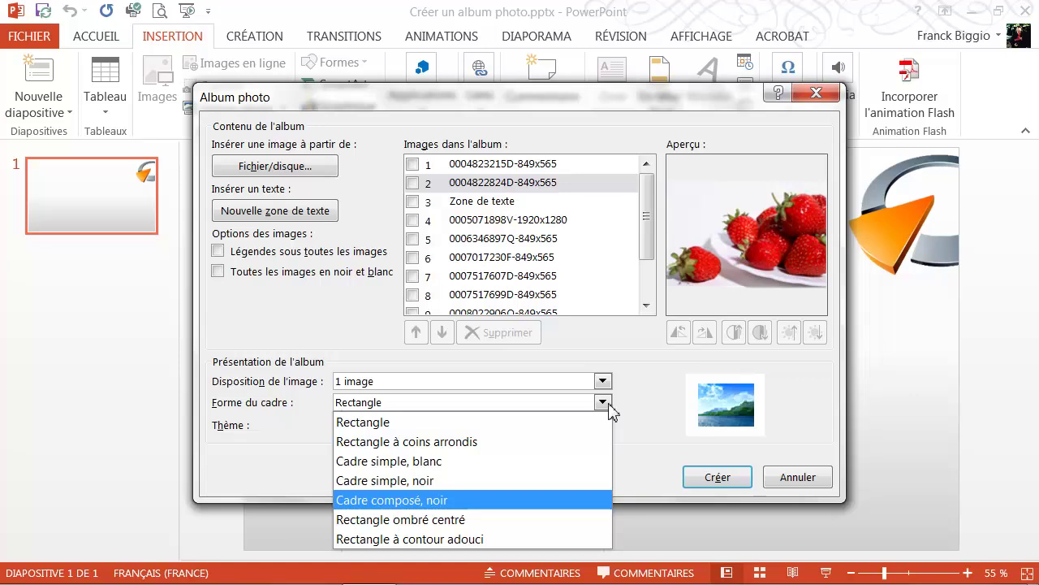
left_click(532, 521)
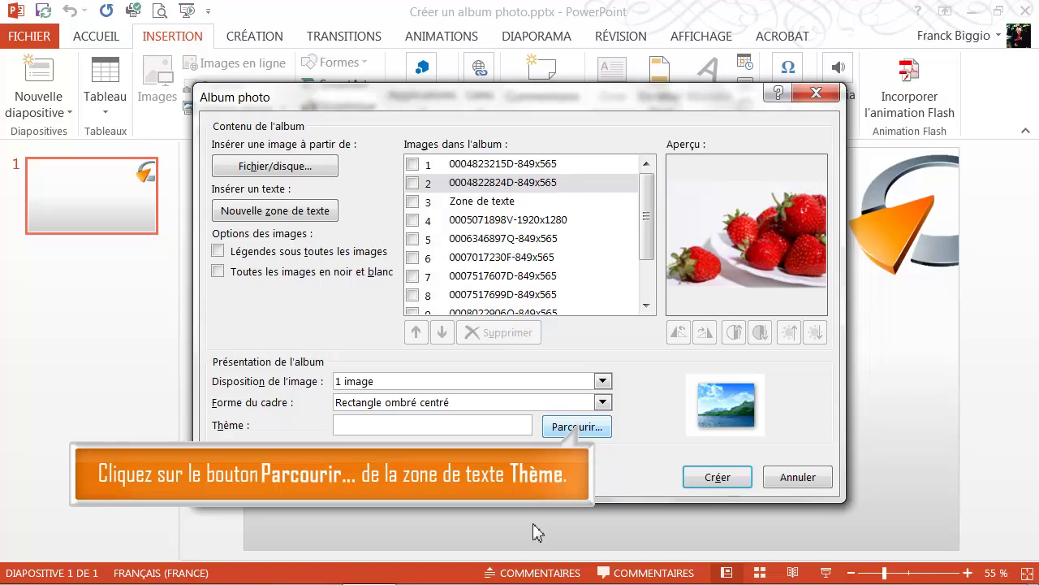
Apply the MonTheme.thmx theme to the album and create the presentation.
left_click(576, 426)
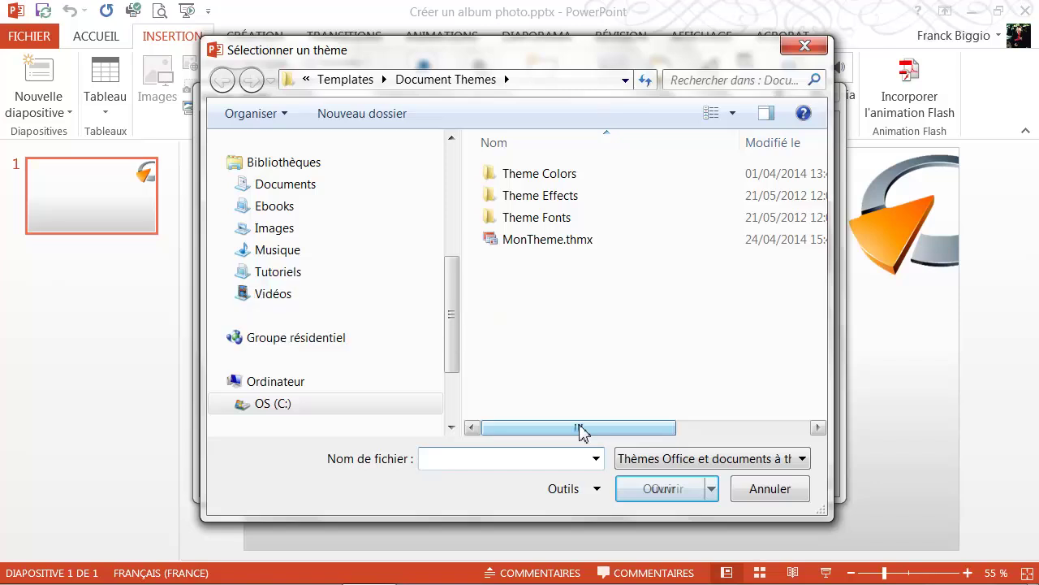
left_click(547, 242)
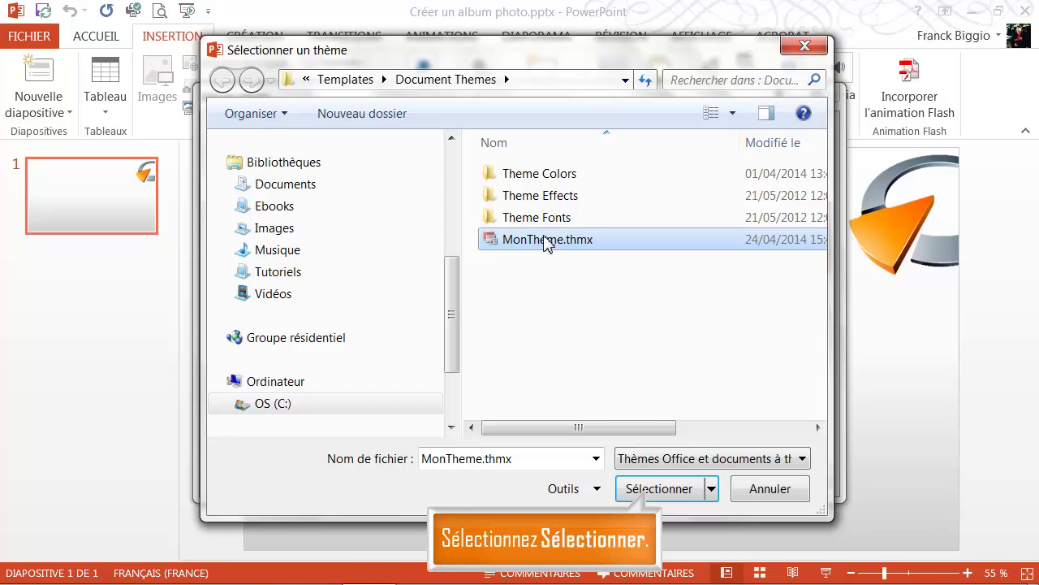
left_click(650, 489)
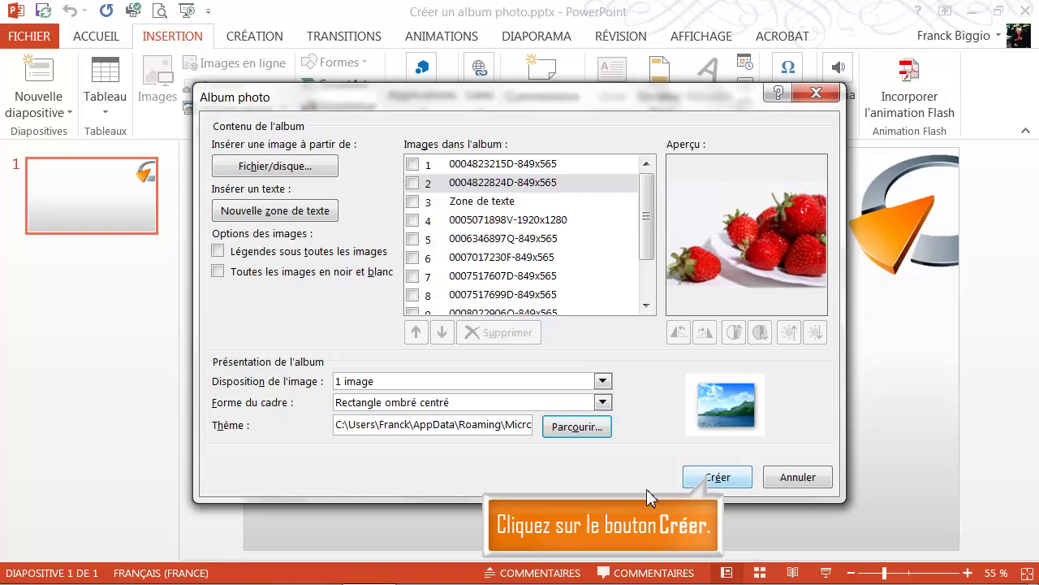
left_click(715, 477)
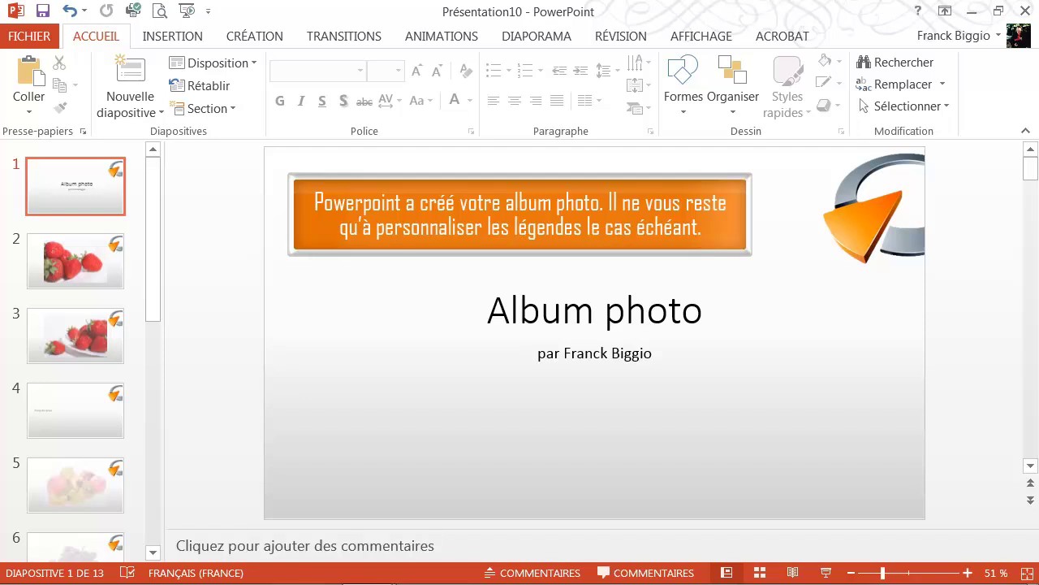
Browse slides 2 to 5 of the new album, ending on the mixed-fruit photo.
left_click(120, 283)
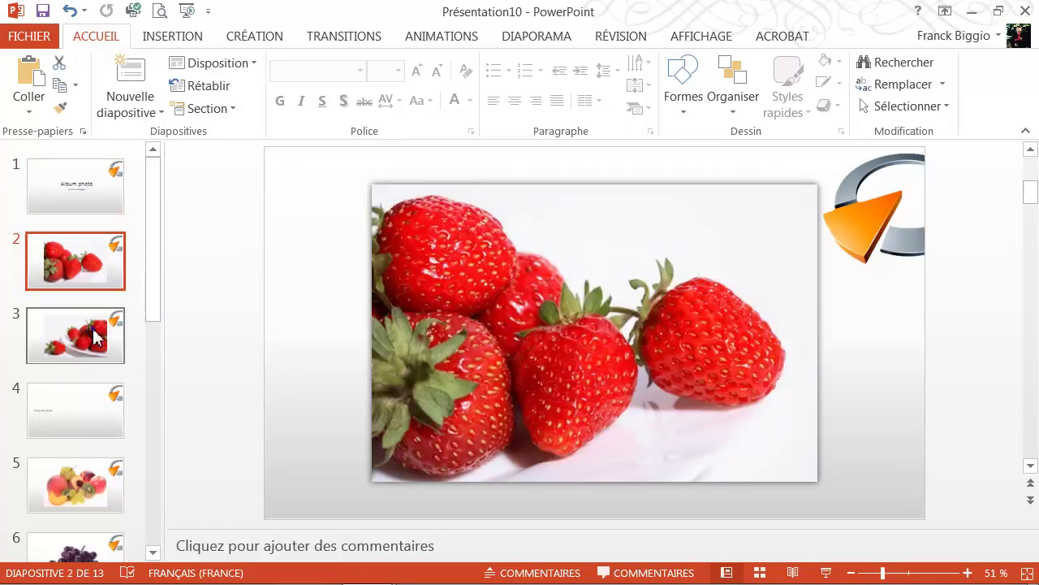
left_click(95, 336)
left_click(91, 418)
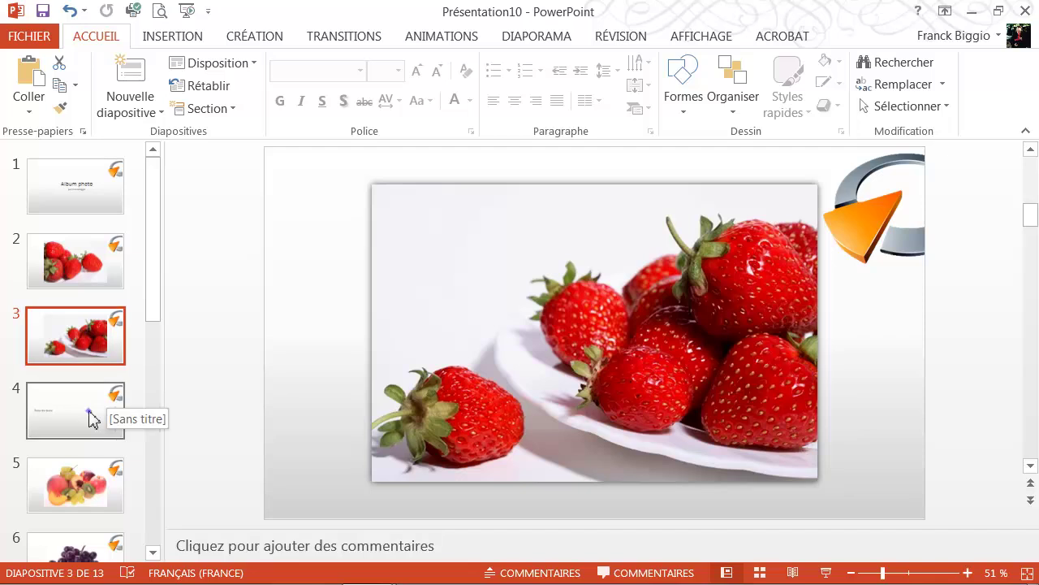
left_click(87, 494)
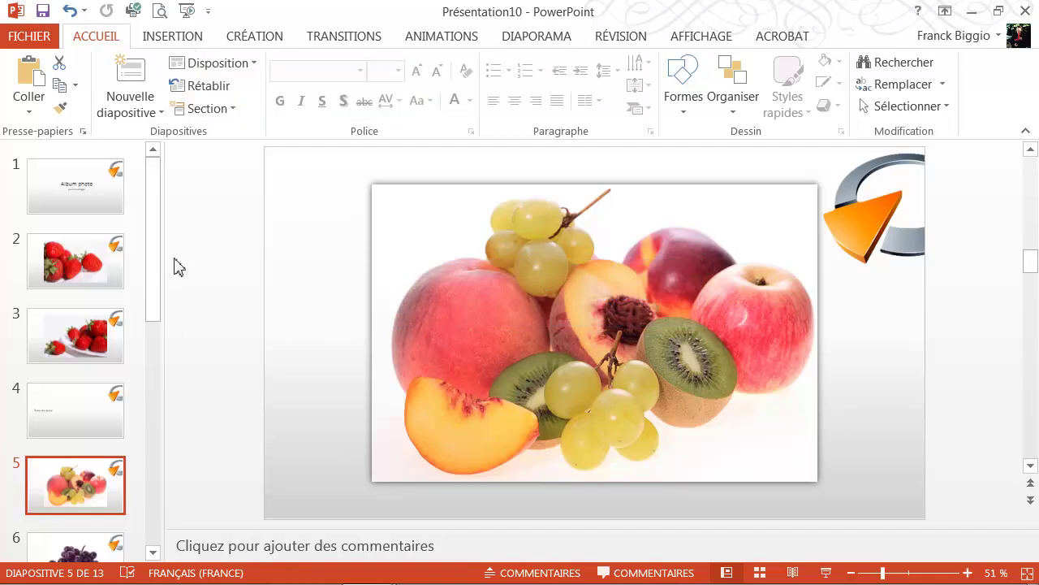
left_click(184, 41)
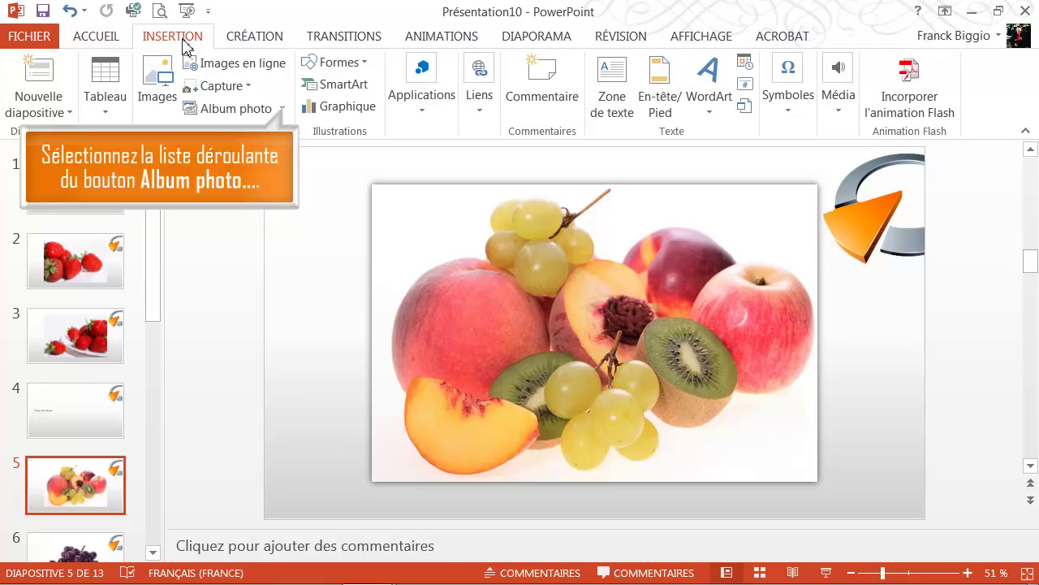
Edit the album to use the 1 image avec un titre layout, update it, and check slide 2.
left_click(283, 109)
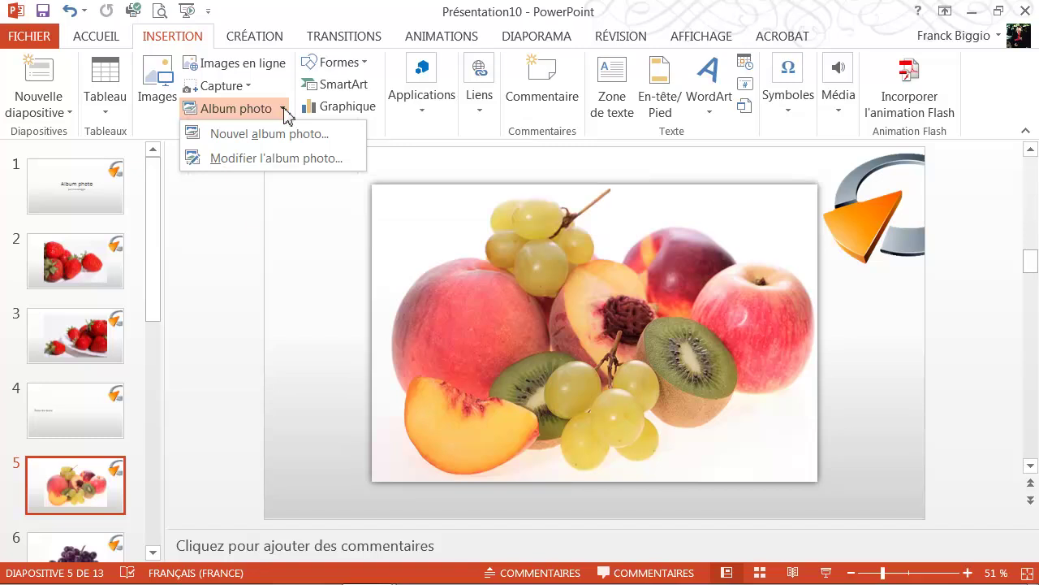
left_click(273, 158)
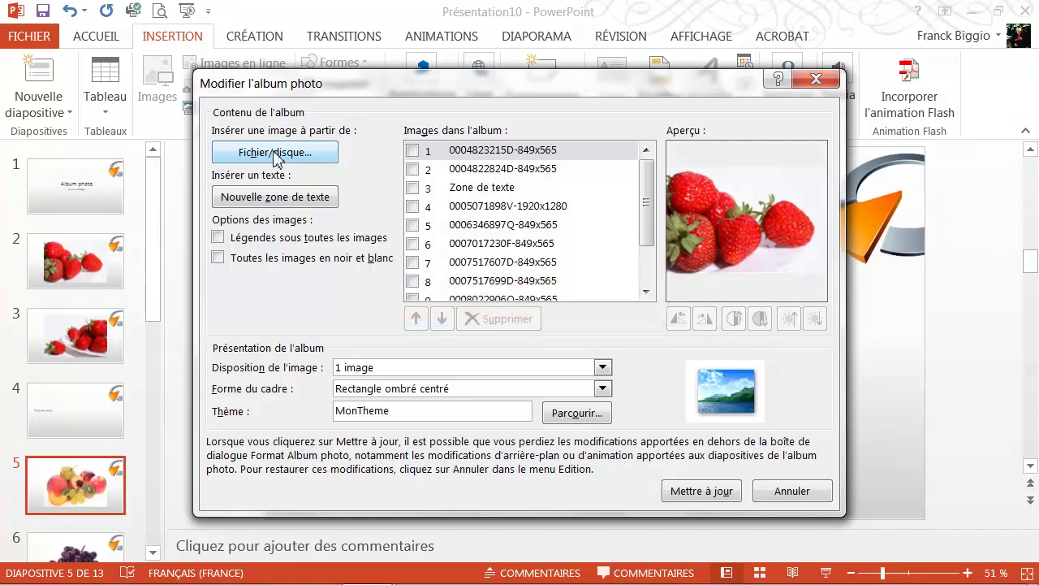
left_click(604, 367)
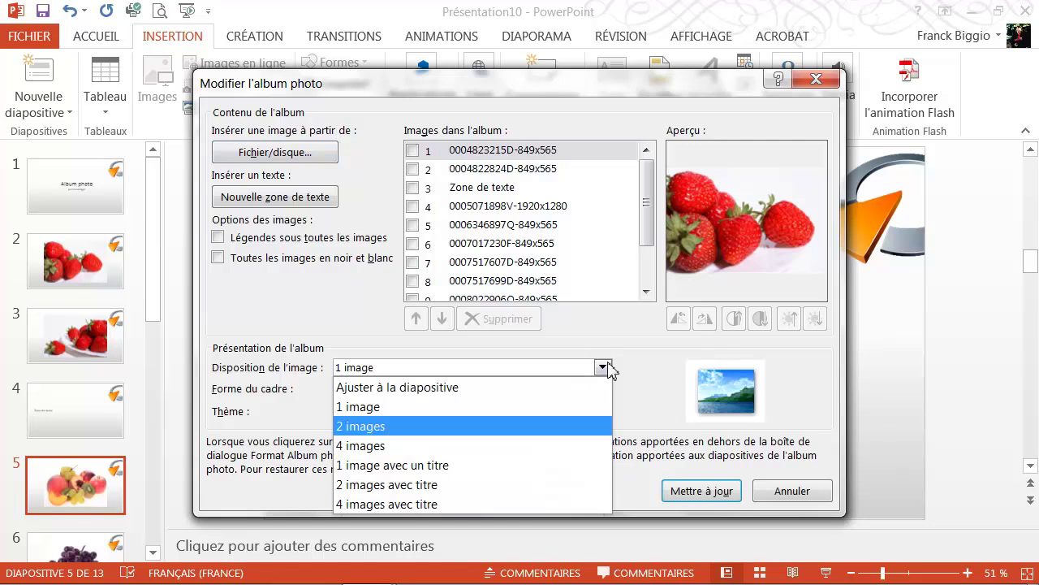
left_click(505, 465)
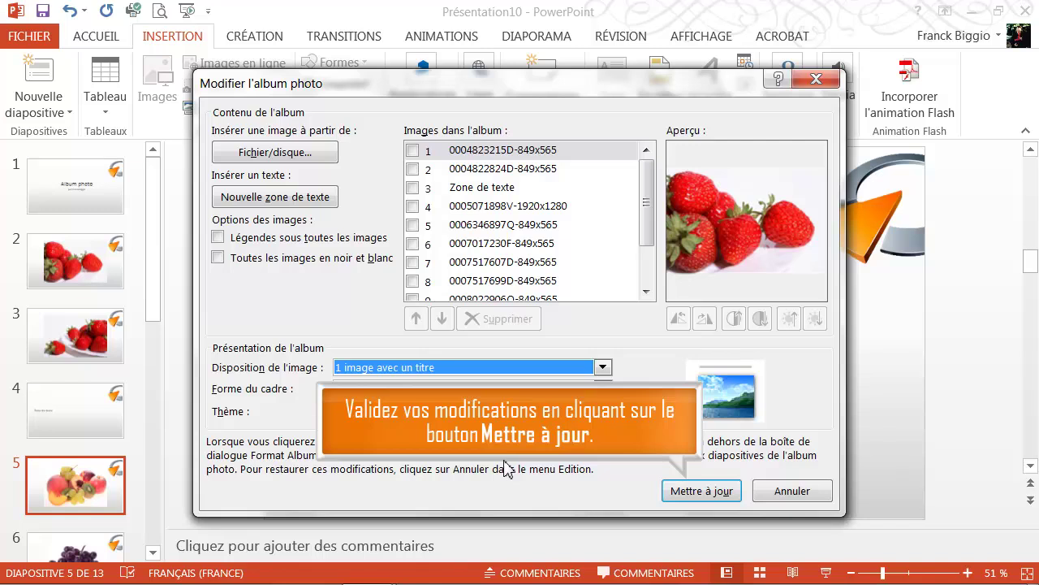
left_click(708, 493)
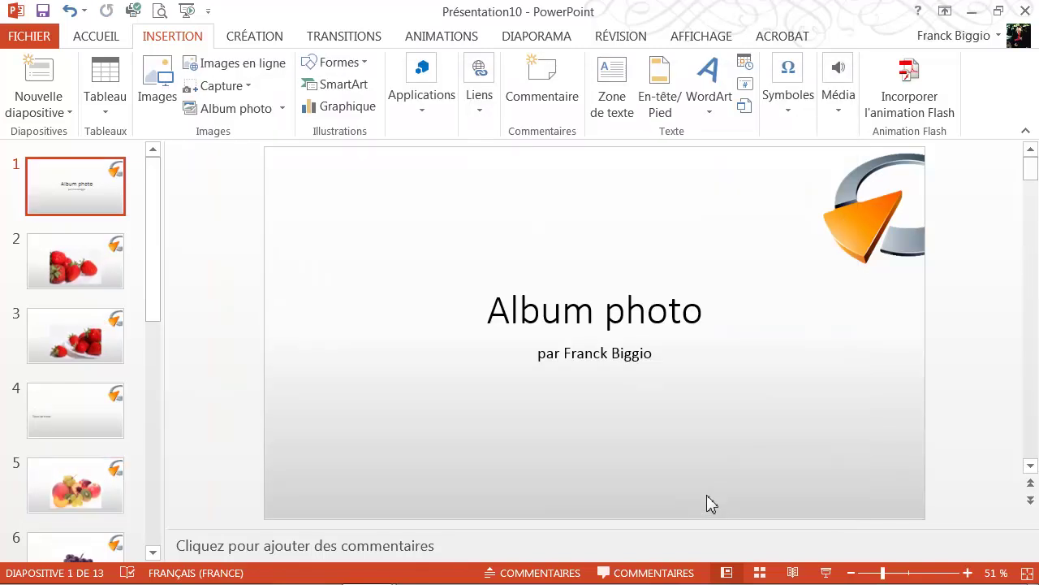
left_click(70, 262)
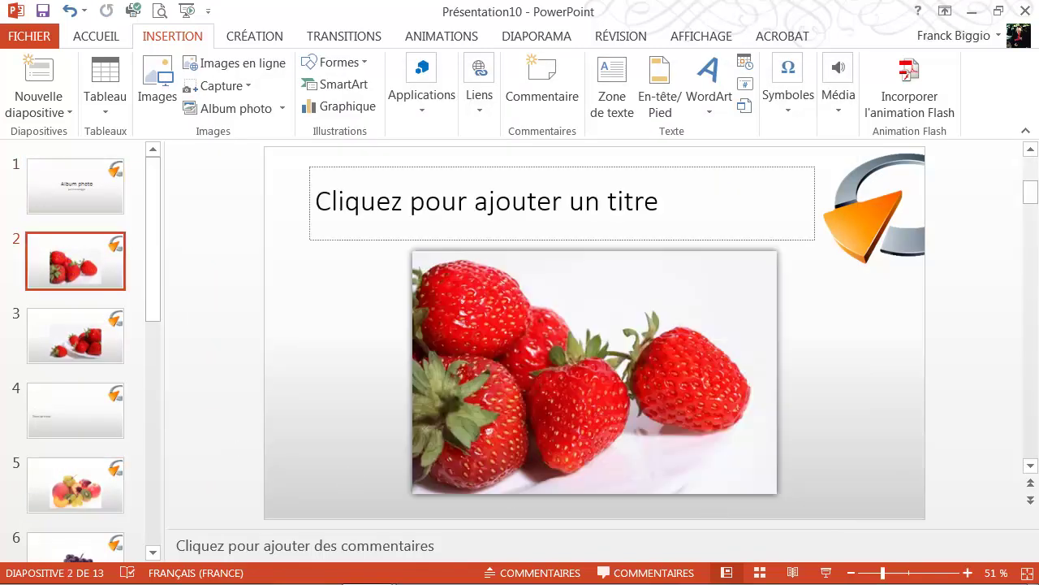